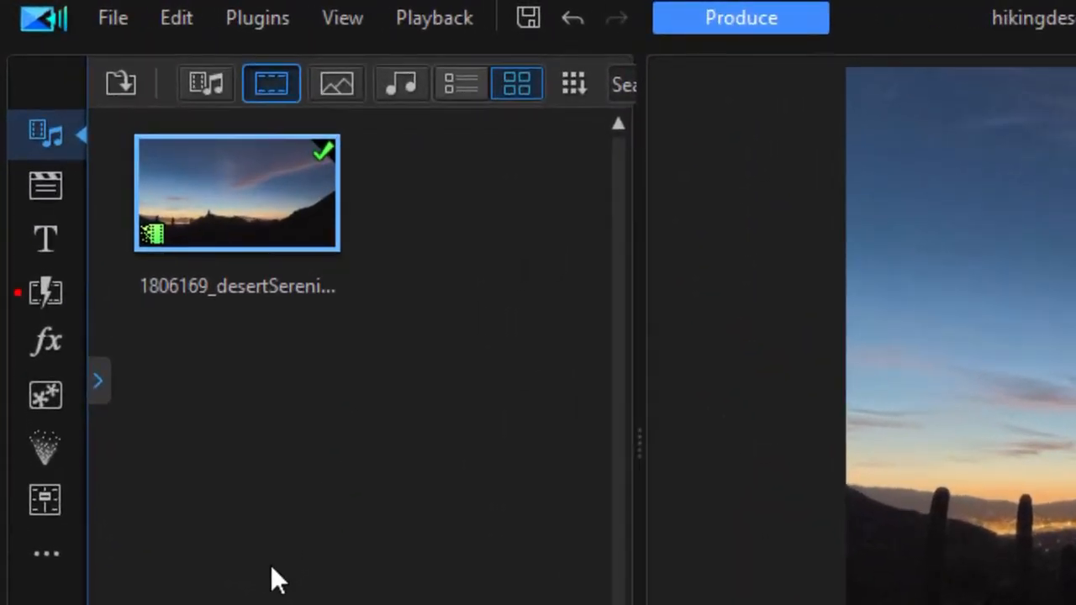
Step: Show the gradient color boards in the media library
{"action": "left_click", "coordinate": [101, 395]}
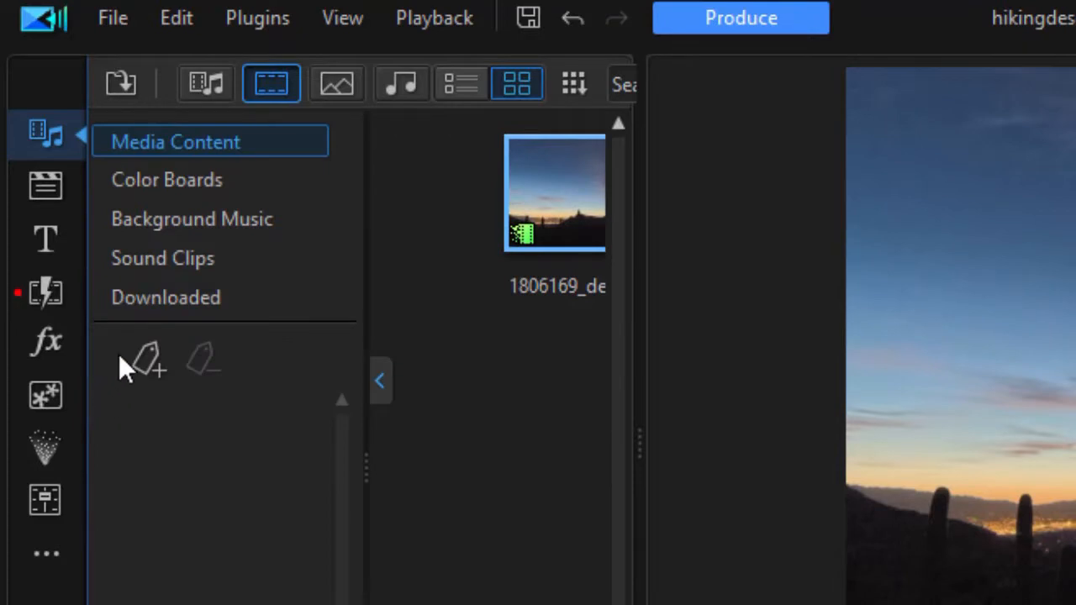
{"action": "left_click", "coordinate": [185, 184]}
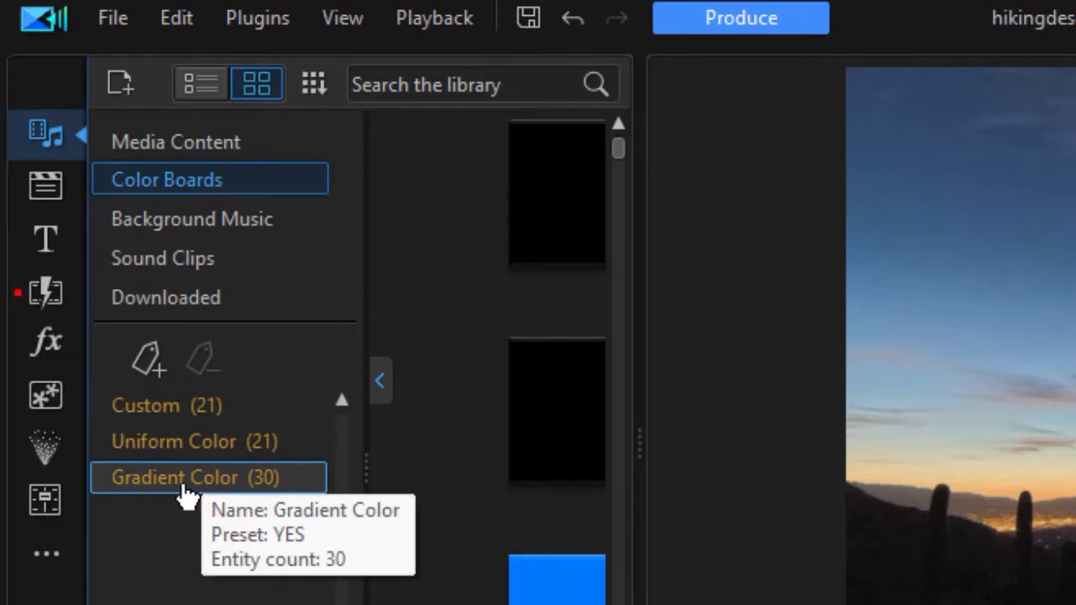
{"action": "left_click", "coordinate": [183, 485]}
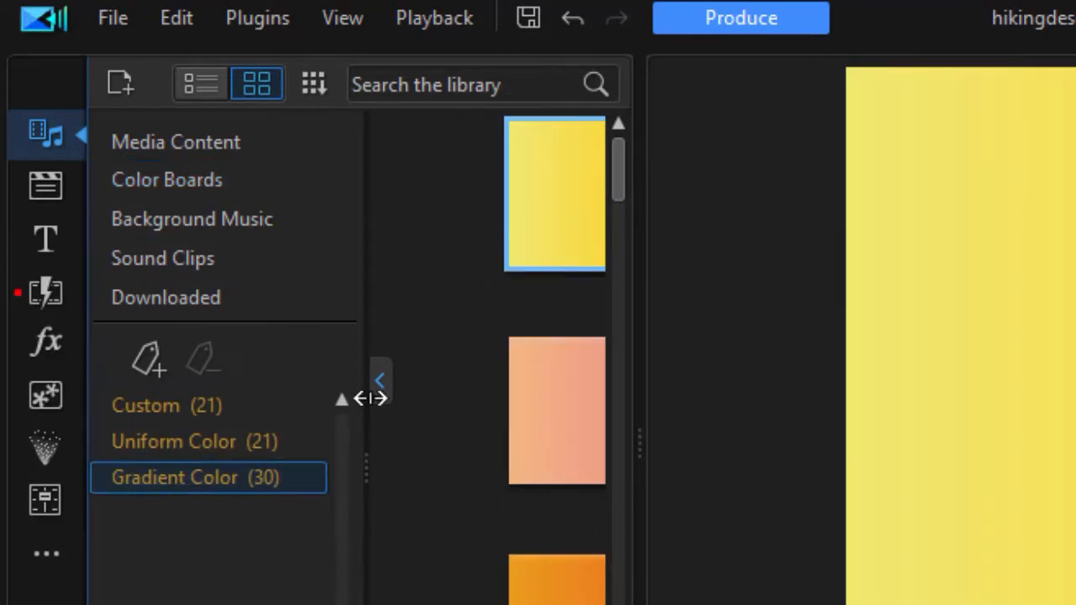
{"action": "left_click", "coordinate": [378, 383]}
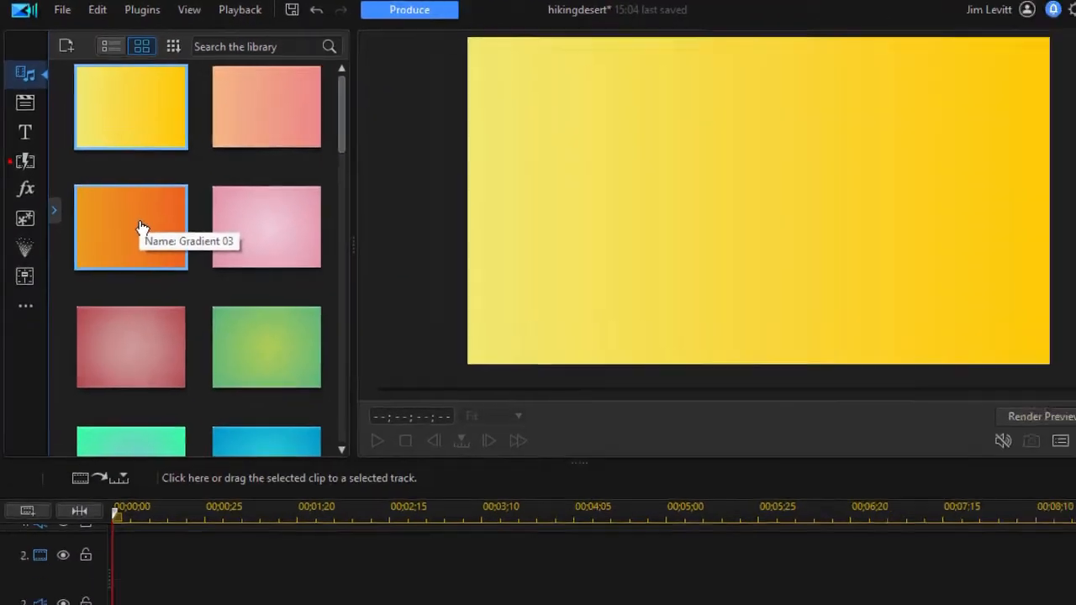
Step: Place the orange Gradient 03 color board at the start of video track 2 and extend it to 00;00;09;04
{"action": "left_click_drag", "start_coordinate": [256, 400], "coordinate": [238, 604]}
{"action": "left_click_drag", "start_coordinate": [122, 334], "coordinate": [75, 523]}
{"action": "left_click_drag", "start_coordinate": [154, 528], "coordinate": [210, 528]}
{"action": "left_click_drag", "start_coordinate": [514, 523], "coordinate": [1044, 542]}
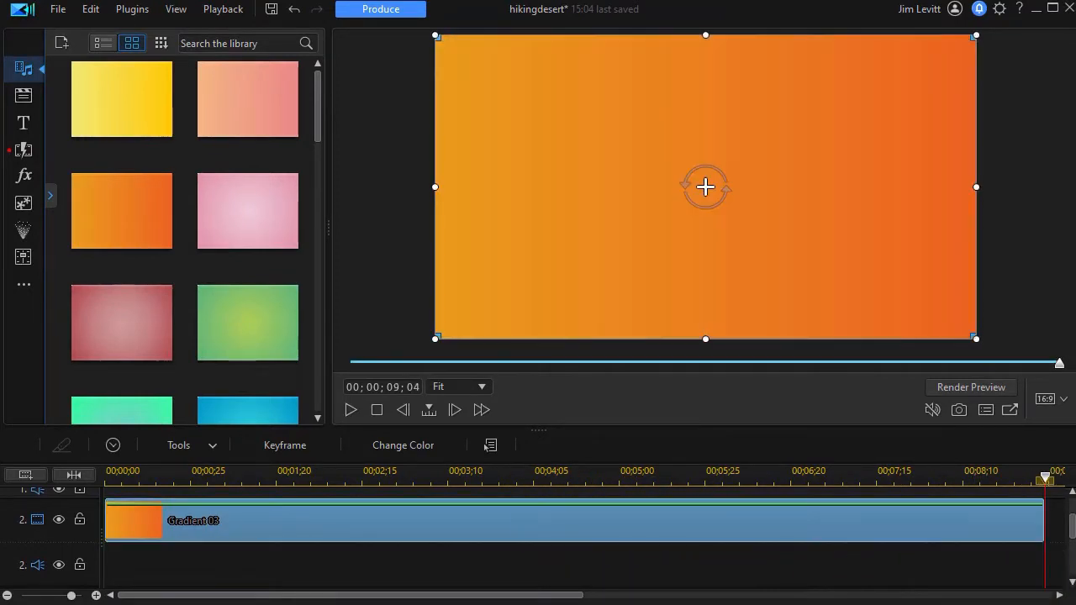
Step: Set the clip's gradient direction to 180° and change the red-orange end stop to black
{"action": "left_click", "coordinate": [408, 449]}
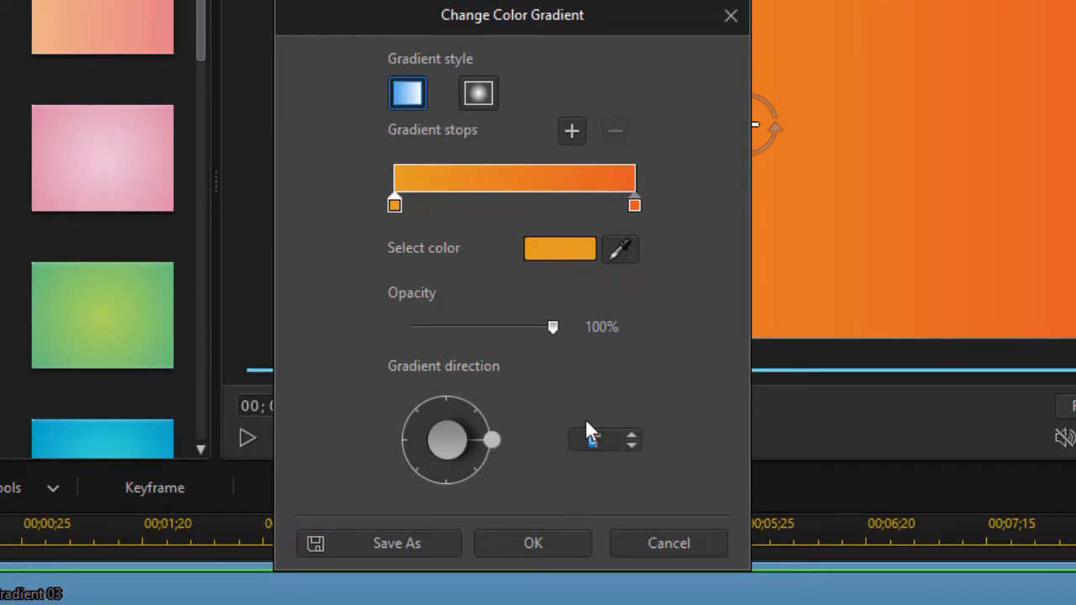
{"action": "key", "text": "Return"}
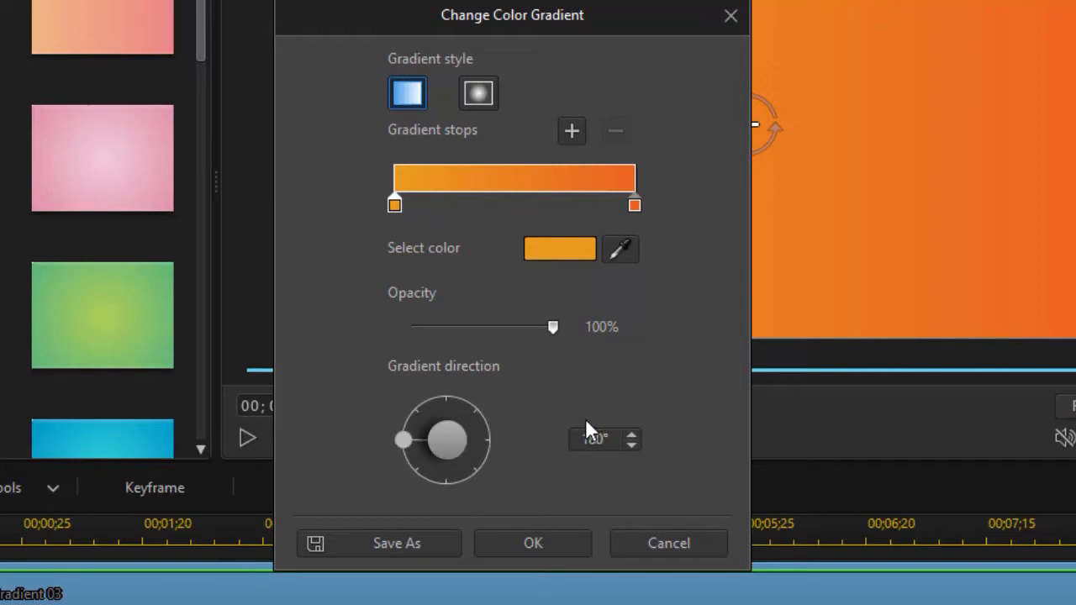
{"action": "left_click", "coordinate": [636, 205]}
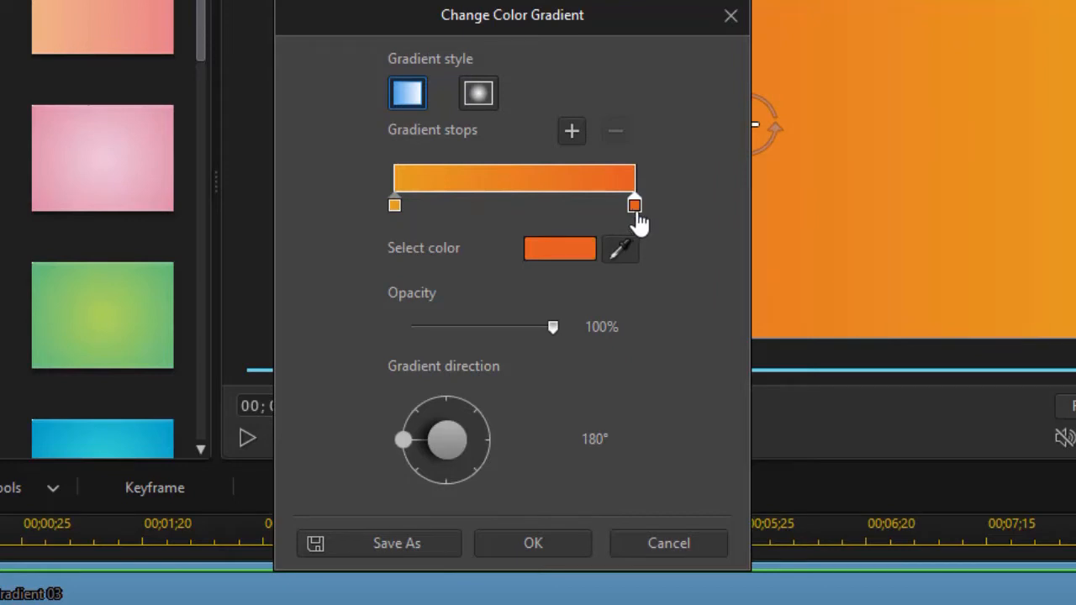
{"action": "left_click", "coordinate": [565, 251]}
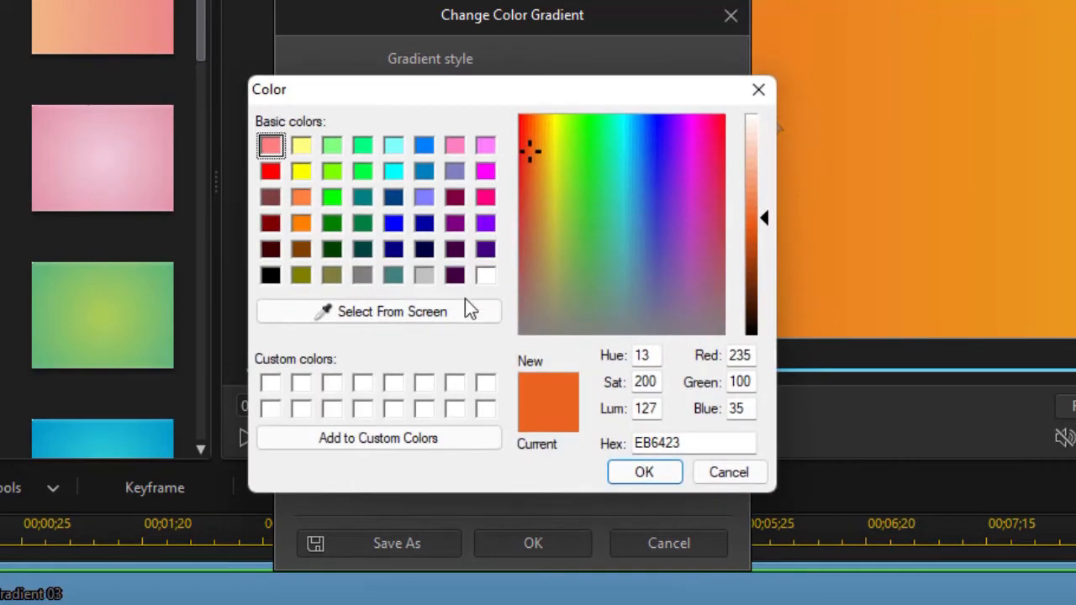
{"action": "left_click", "coordinate": [271, 277]}
{"action": "left_click", "coordinate": [647, 472]}
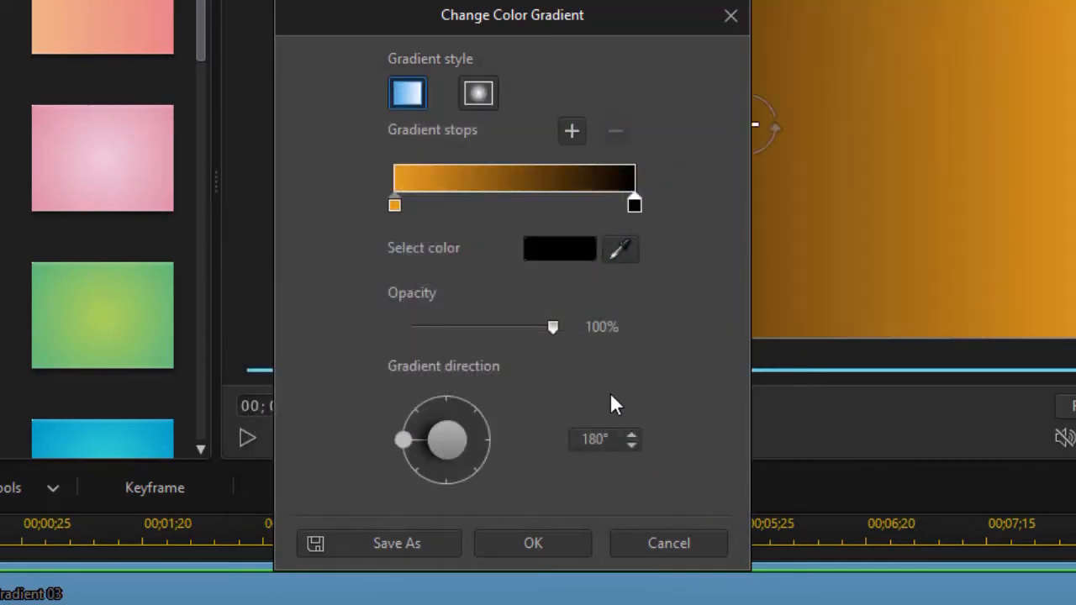
Step: Add a gradient stop near the middle and darken its color to brown 53360B
{"action": "left_click", "coordinate": [524, 205]}
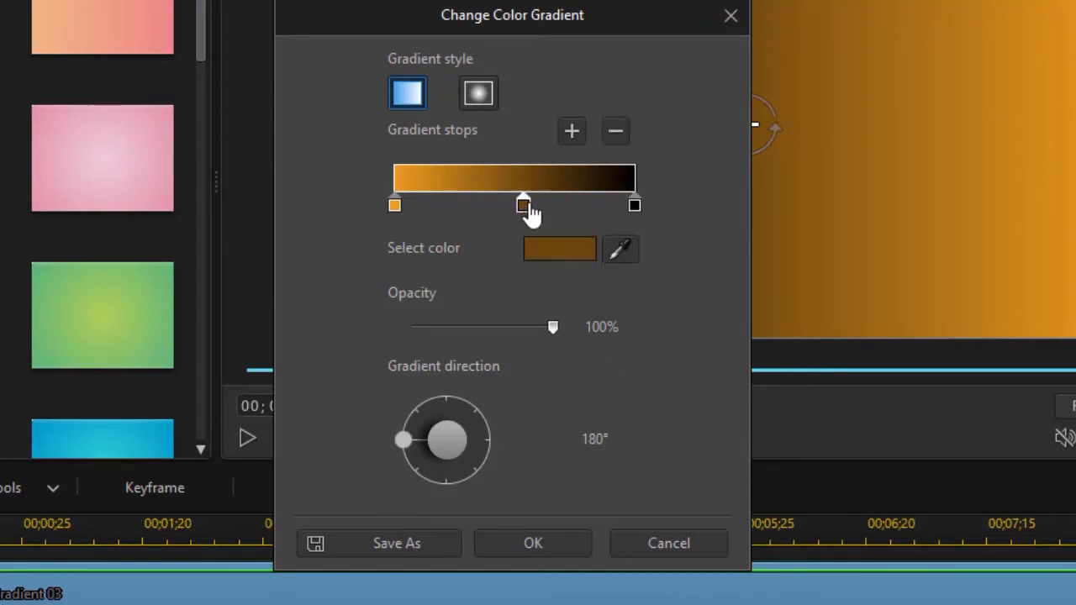
{"action": "left_click", "coordinate": [556, 249]}
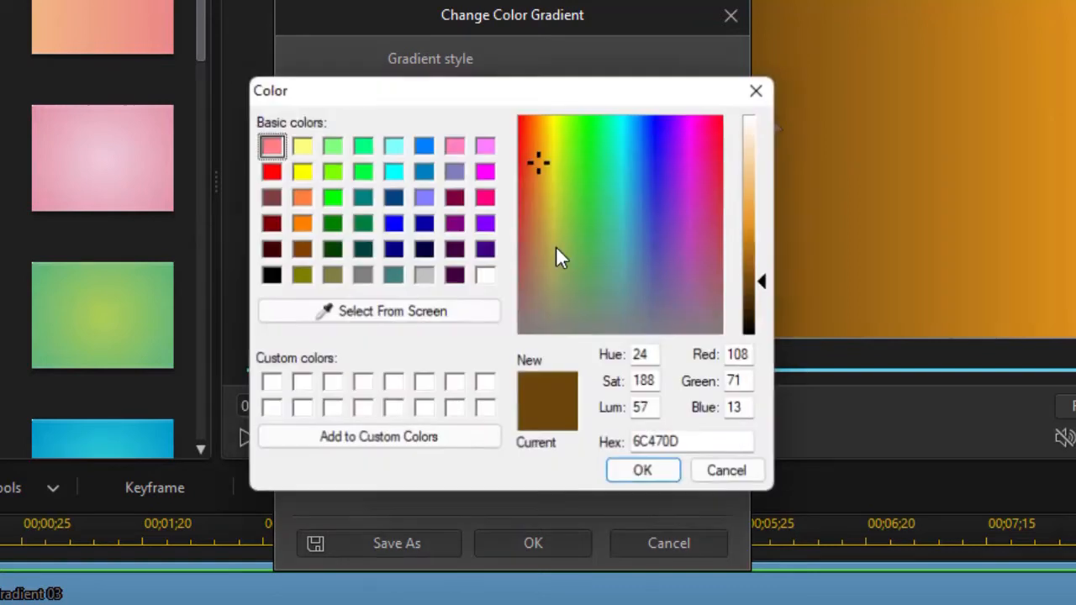
{"action": "left_click_drag", "start_coordinate": [766, 288], "coordinate": [764, 295]}
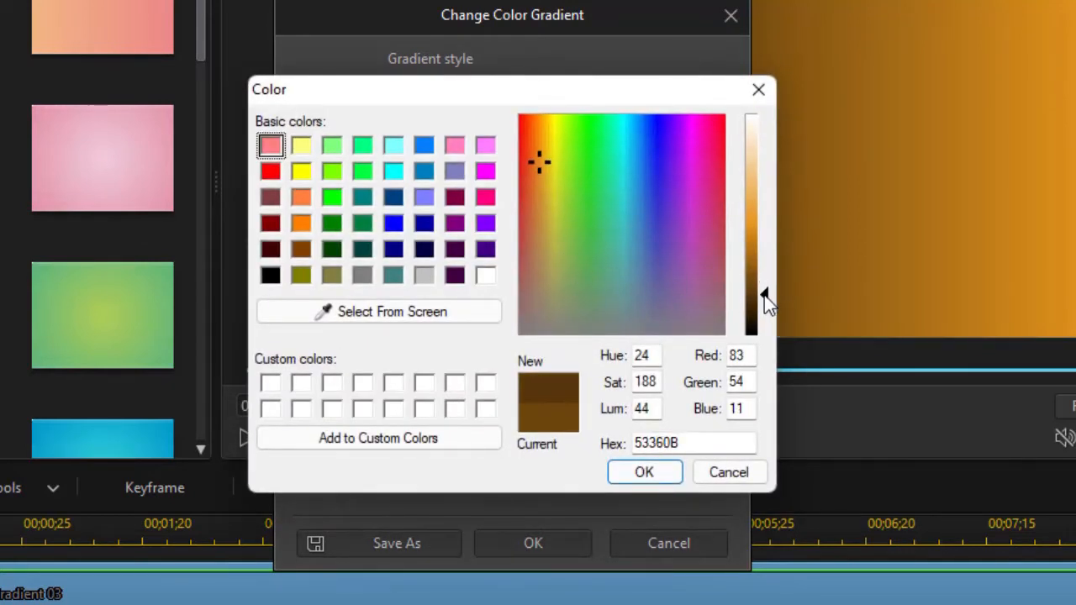
{"action": "left_click", "coordinate": [648, 473]}
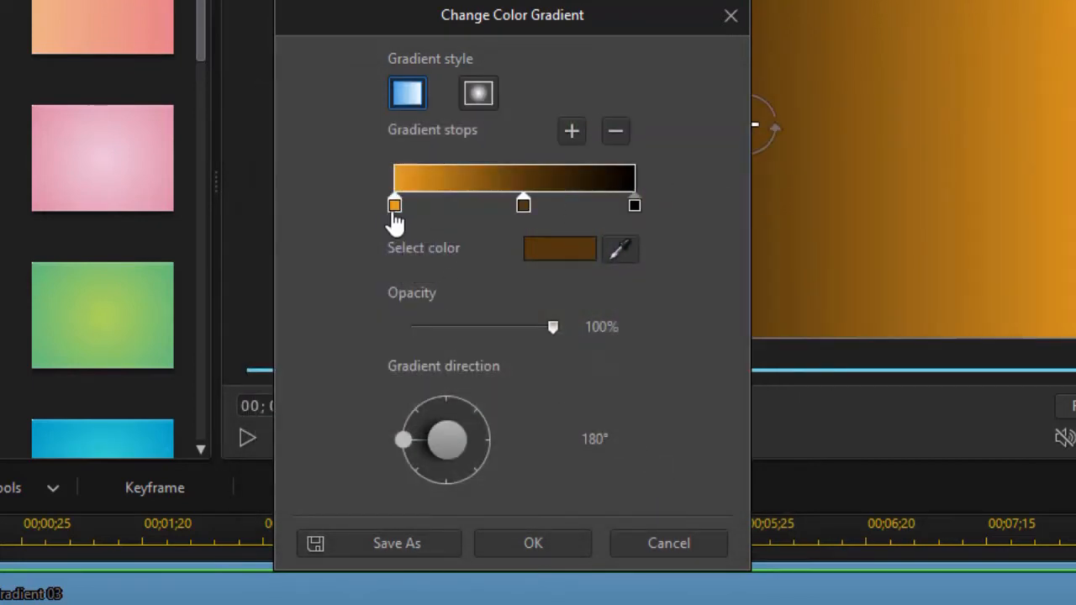
Step: Add a gradient stop close to the orange start stop and darken its color to A36914
{"action": "left_click", "coordinate": [425, 202]}
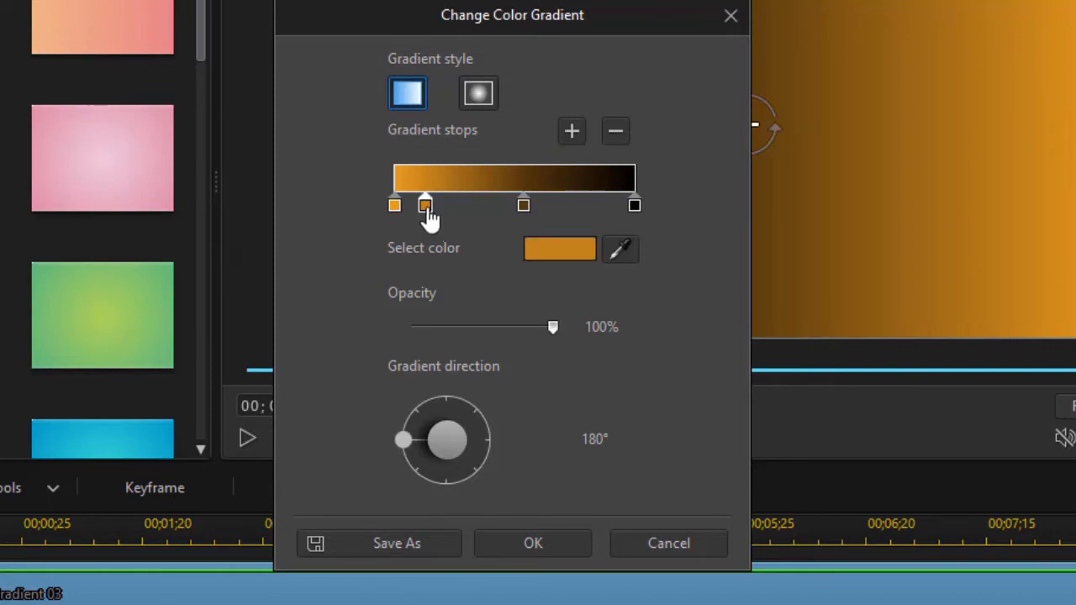
{"action": "left_click", "coordinate": [581, 248]}
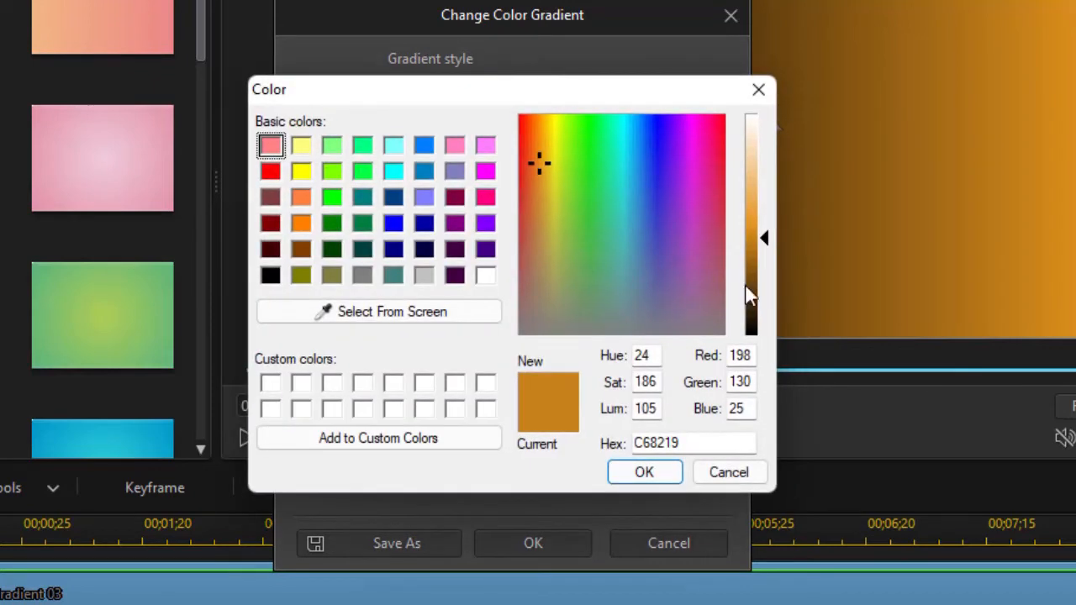
{"action": "left_click_drag", "start_coordinate": [769, 246], "coordinate": [768, 260]}
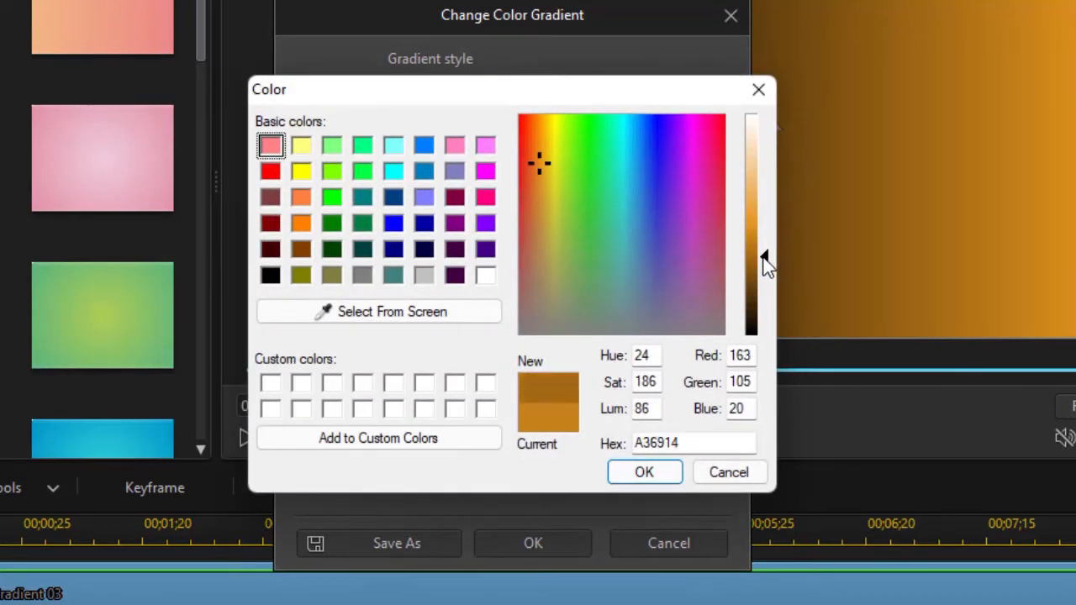
{"action": "left_click", "coordinate": [668, 472]}
Step: Lower the orange start stop's opacity to 63% and apply the gradient changes
{"action": "left_click", "coordinate": [395, 208]}
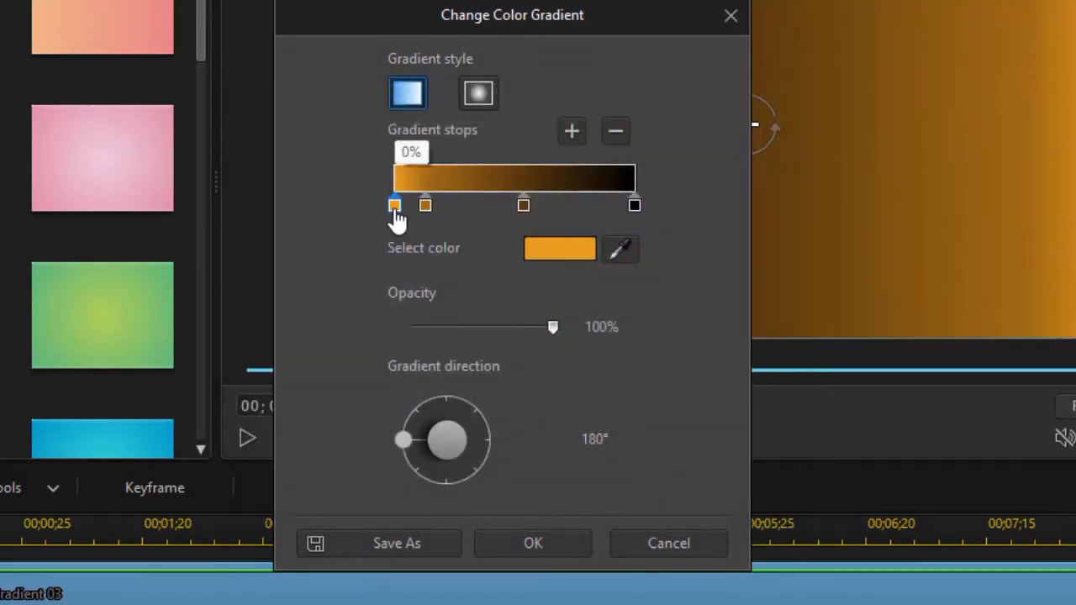
{"action": "left_click_drag", "start_coordinate": [550, 323], "coordinate": [501, 326]}
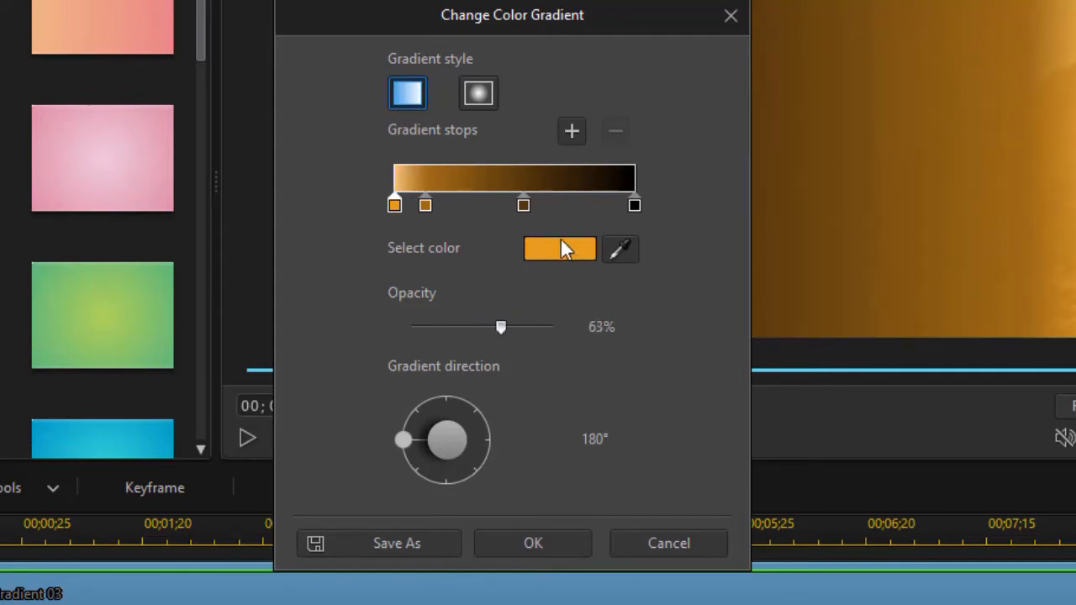
{"action": "left_click", "coordinate": [553, 545]}
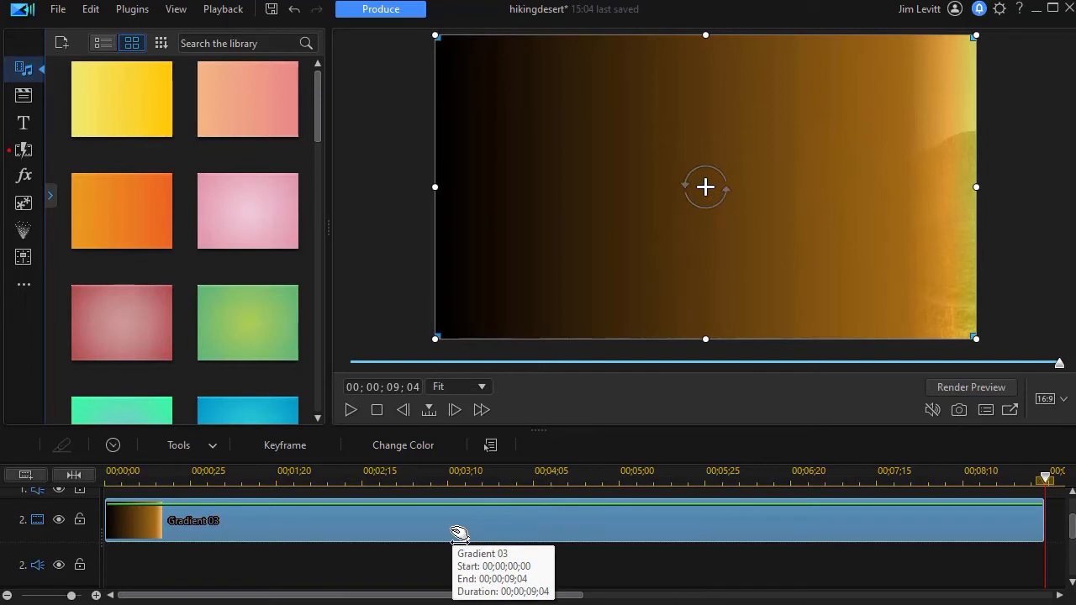
Step: Open the gradient clip in PiP Designer, rotate it about 37° counterclockwise and move it to about X 0.570, Y 0.855
{"action": "double_click", "coordinate": [444, 522]}
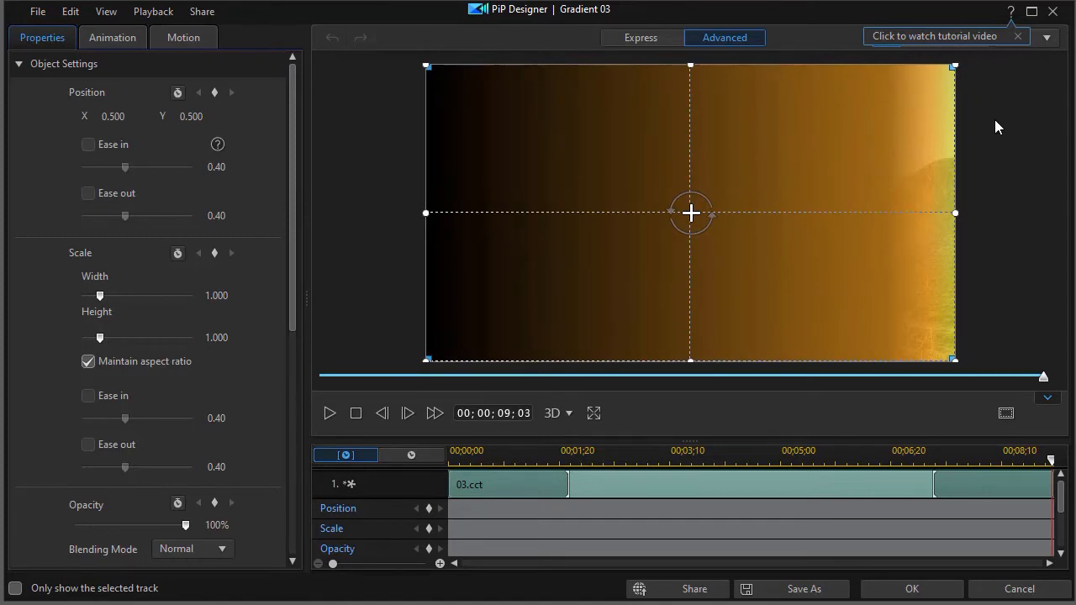
{"action": "left_click", "coordinate": [945, 38]}
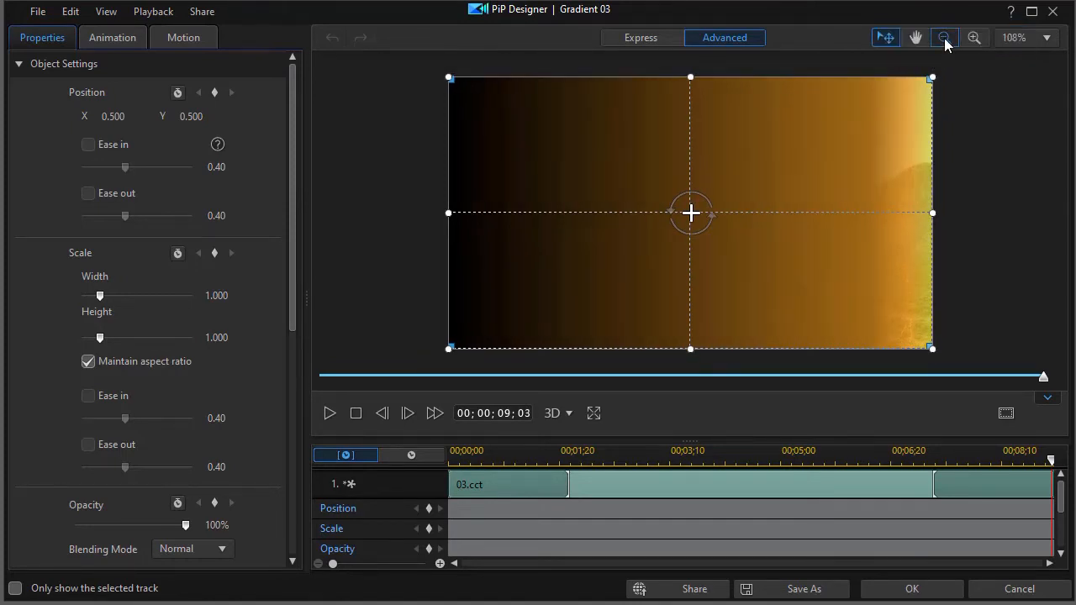
{"action": "left_click", "coordinate": [945, 37]}
{"action": "left_click", "coordinate": [945, 38]}
{"action": "left_click", "coordinate": [945, 38]}
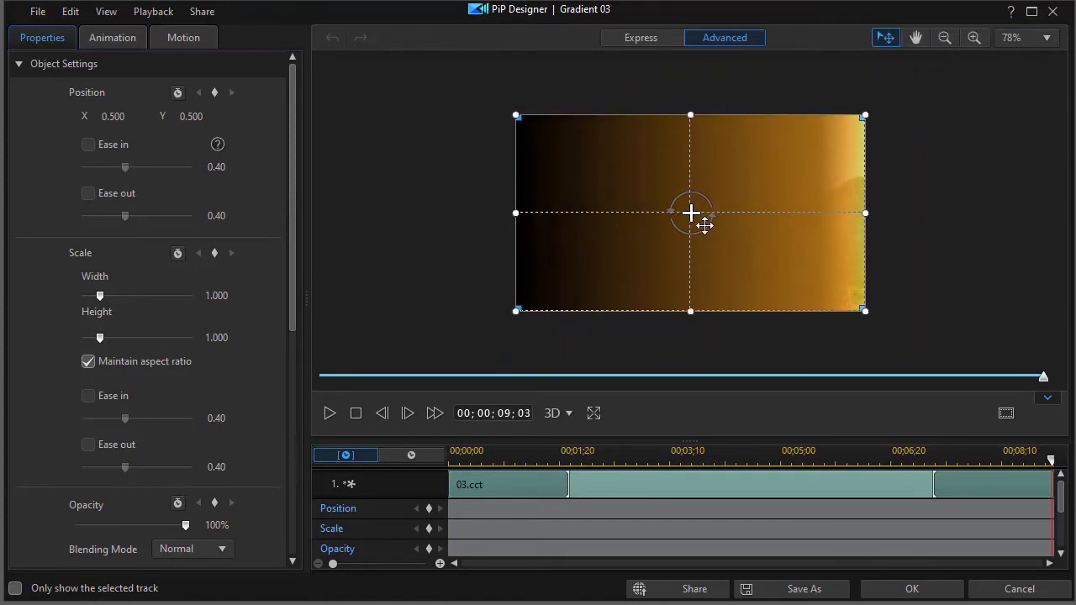
{"action": "left_click_drag", "start_coordinate": [629, 163], "coordinate": [641, 259]}
{"action": "left_click_drag", "start_coordinate": [719, 301], "coordinate": [709, 285]}
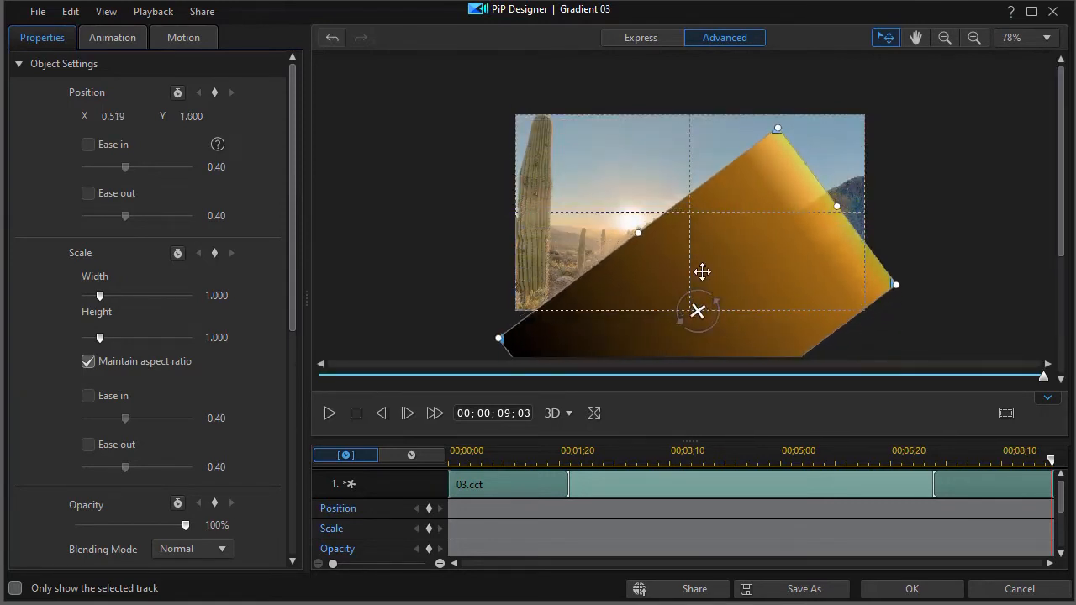
{"action": "left_click_drag", "start_coordinate": [670, 240], "coordinate": [676, 233]}
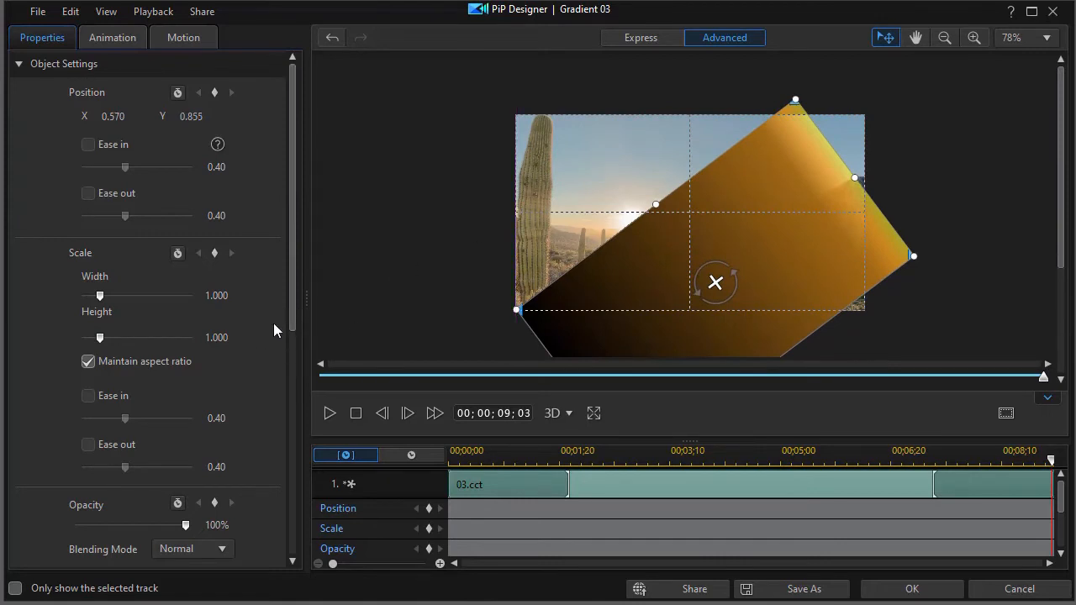
Step: Set the gradient's rotation to about -29° and adjust it over the frame's lower right with a width of about 1.328
{"action": "left_click_drag", "start_coordinate": [292, 289], "coordinate": [264, 421]}
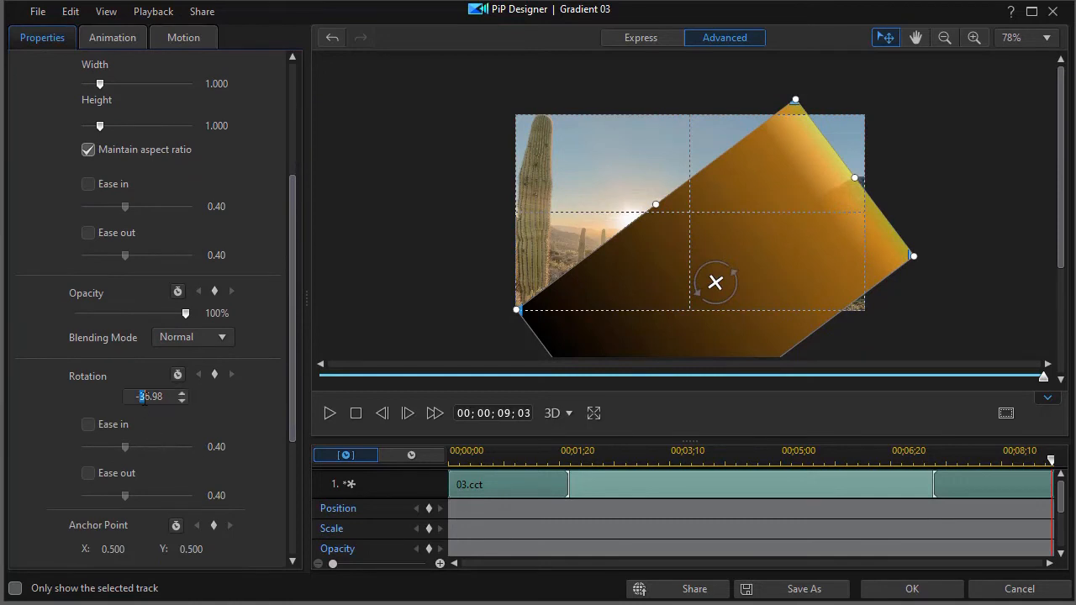
{"action": "type", "text": "29"}
{"action": "key", "text": "Return"}
{"action": "left_click_drag", "start_coordinate": [703, 256], "coordinate": [720, 234]}
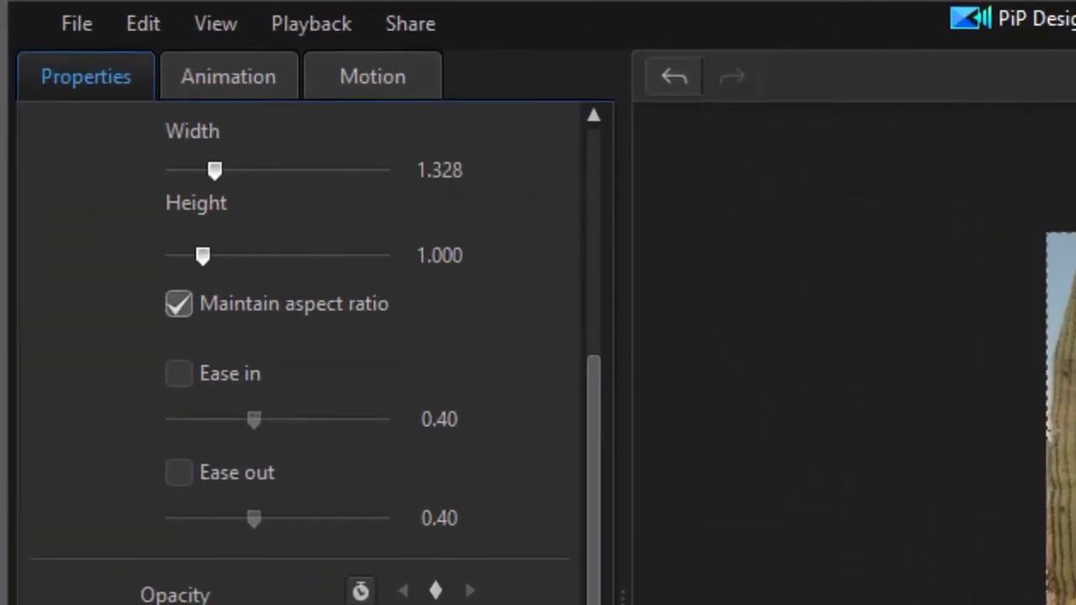
Step: Apply the Square Stream In Animation to the gradient
{"action": "left_click", "coordinate": [259, 82]}
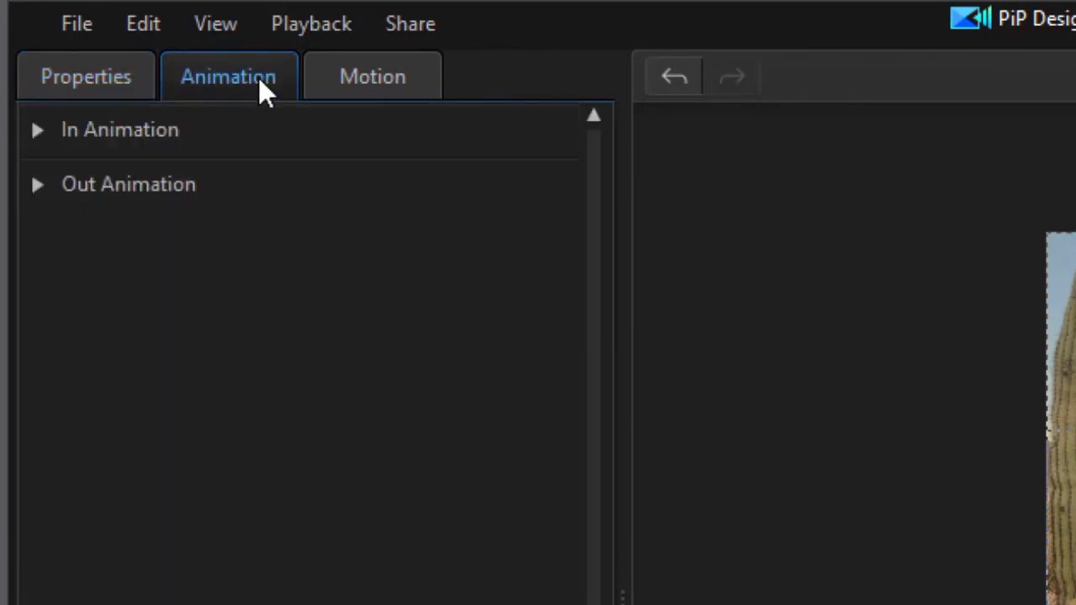
{"action": "left_click", "coordinate": [39, 132]}
{"action": "left_click", "coordinate": [41, 134]}
{"action": "left_click", "coordinate": [50, 136]}
{"action": "left_click_drag", "start_coordinate": [594, 334], "coordinate": [563, 588]}
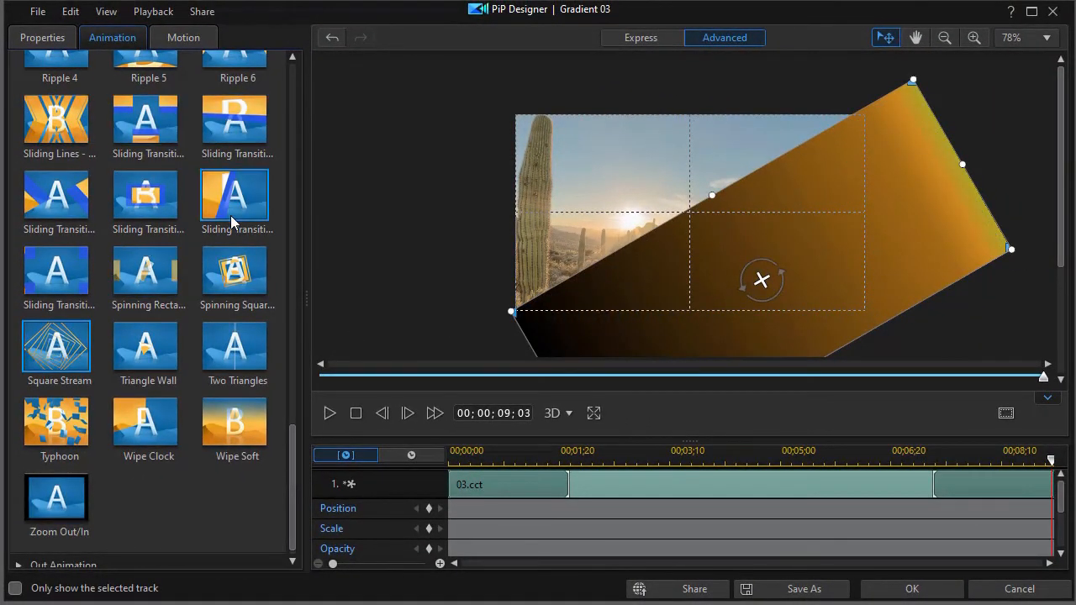
{"action": "left_click_drag", "start_coordinate": [292, 484], "coordinate": [292, 127]}
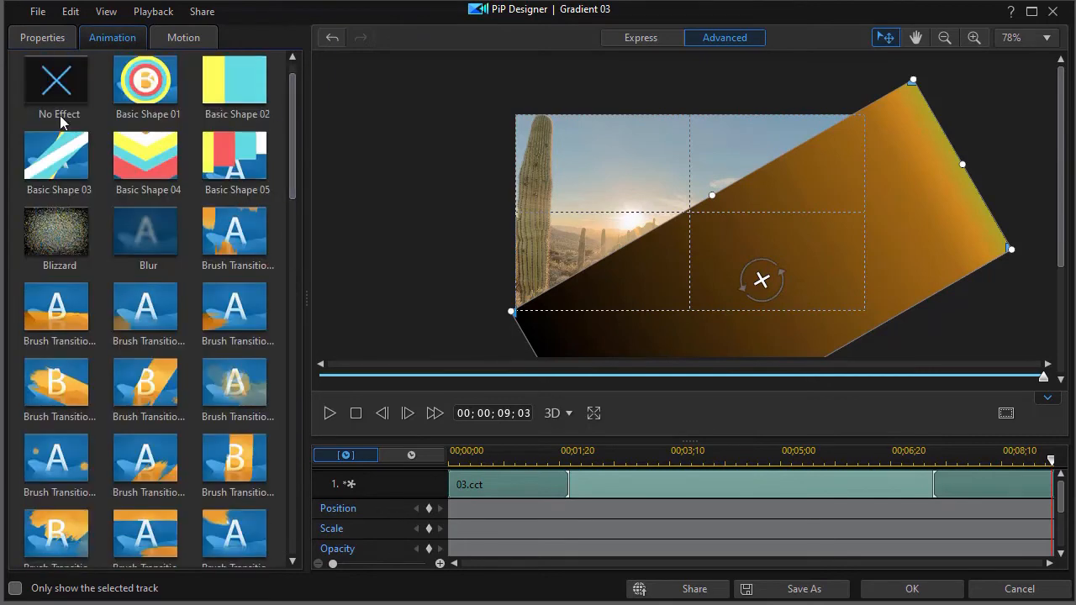
{"action": "scroll", "coordinate": [291, 120], "scroll_direction": "up", "scroll_amount": 1}
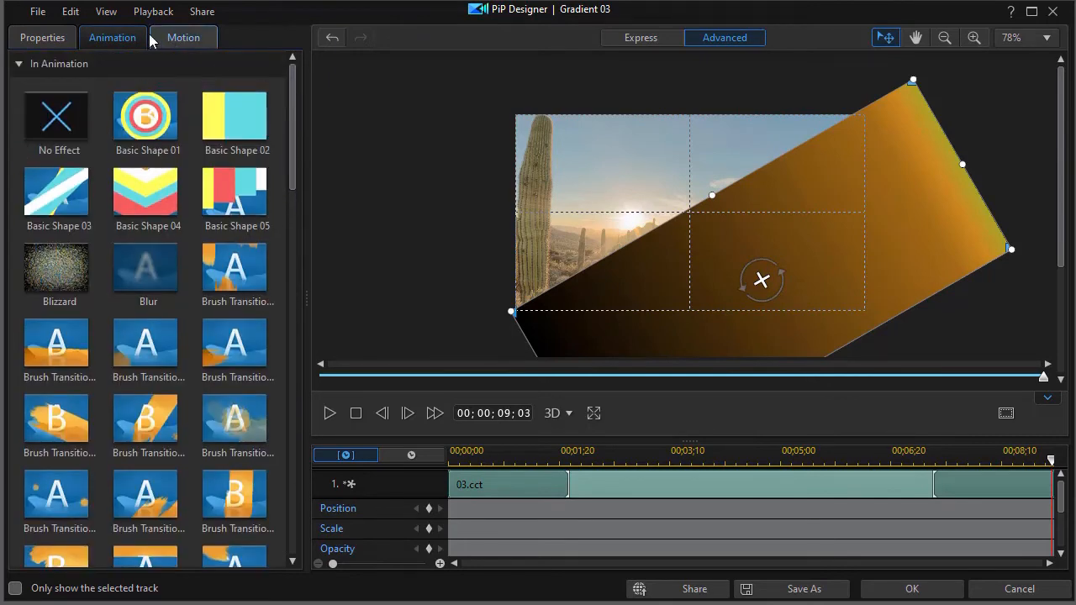
Step: Apply an Out Animation effect to the gradient
{"action": "left_click", "coordinate": [19, 65]}
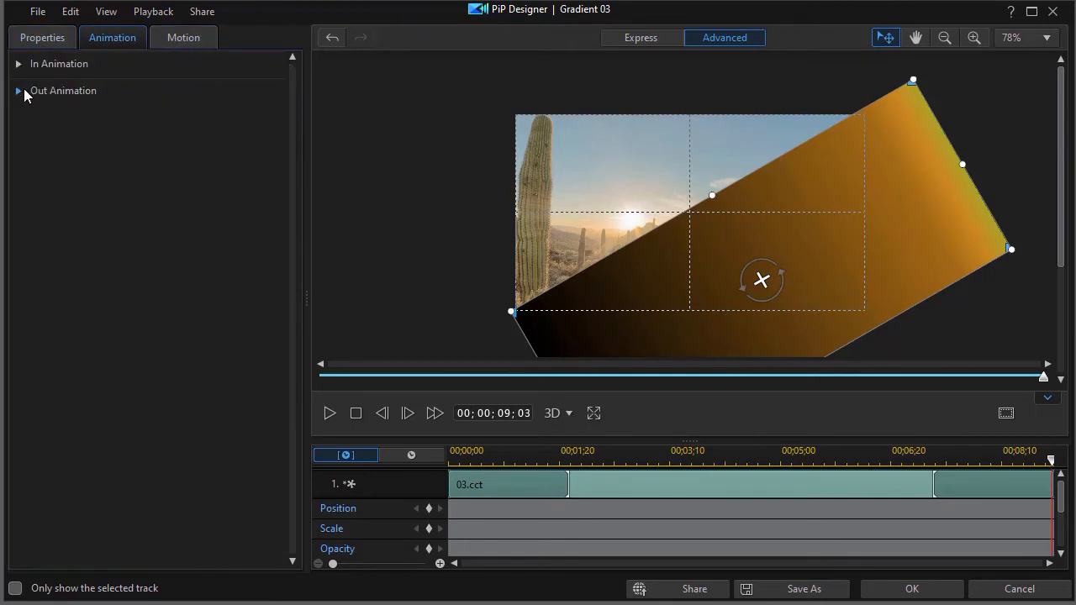
{"action": "left_click", "coordinate": [18, 94]}
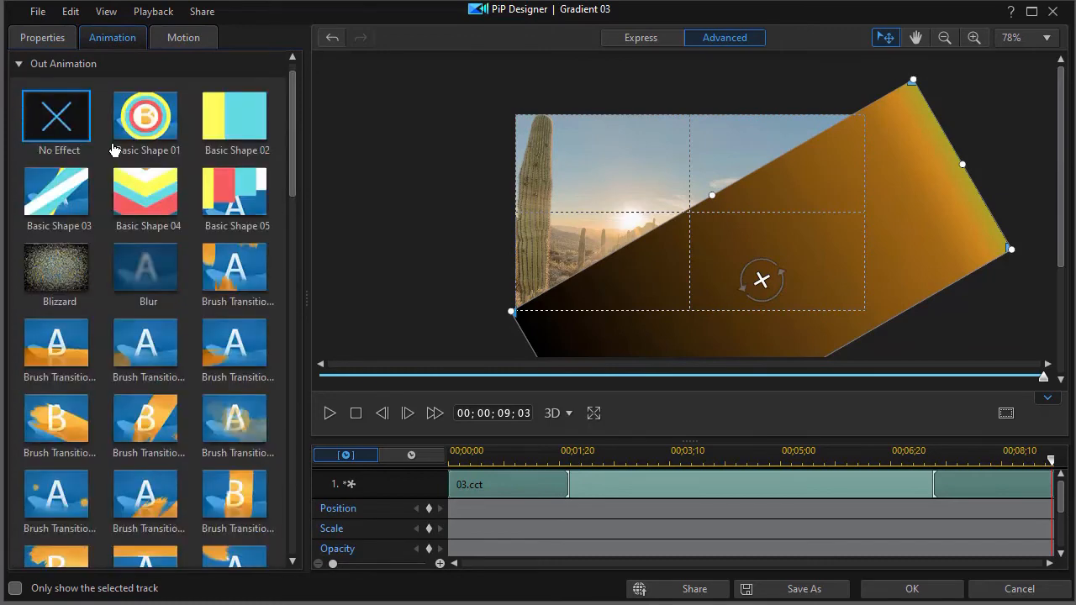
{"action": "left_click_drag", "start_coordinate": [294, 176], "coordinate": [294, 277]}
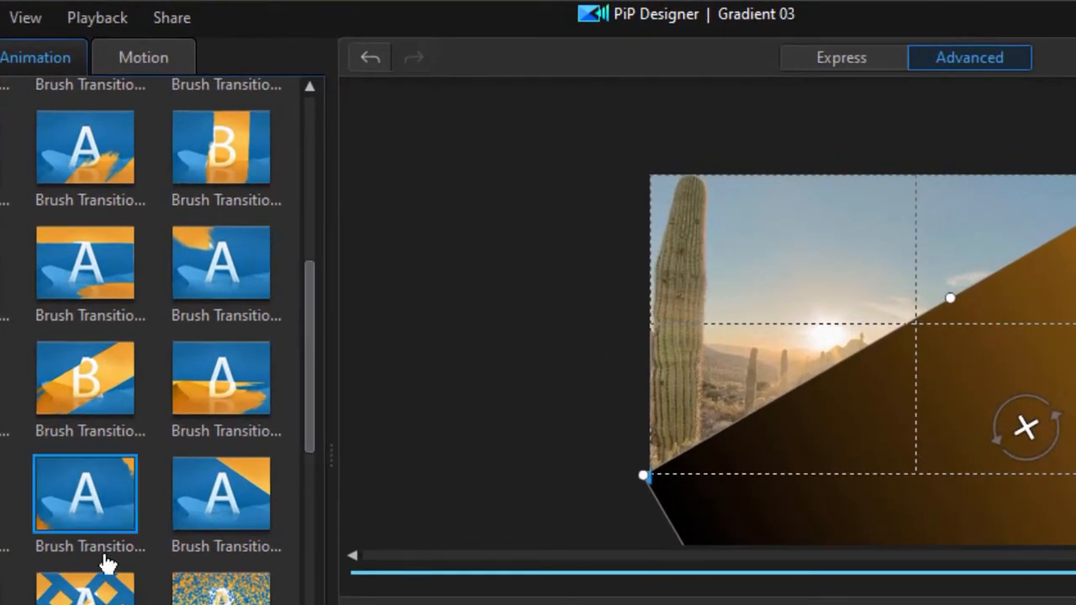
{"action": "left_click", "coordinate": [88, 506]}
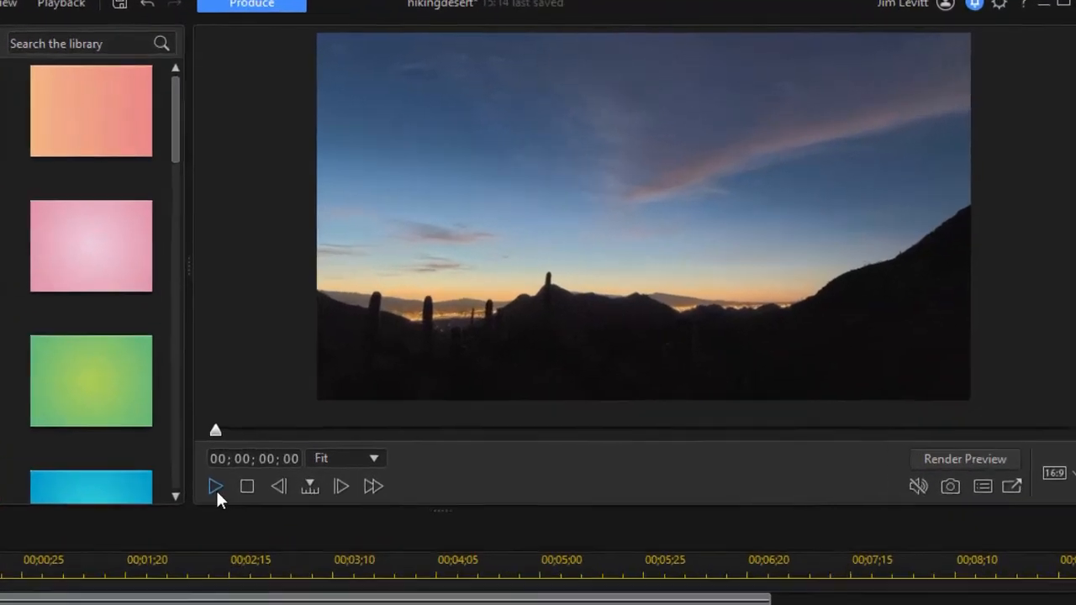
Step: Play the timeline from the start to preview the animated gradient over the desert footage
{"action": "left_click", "coordinate": [351, 410]}
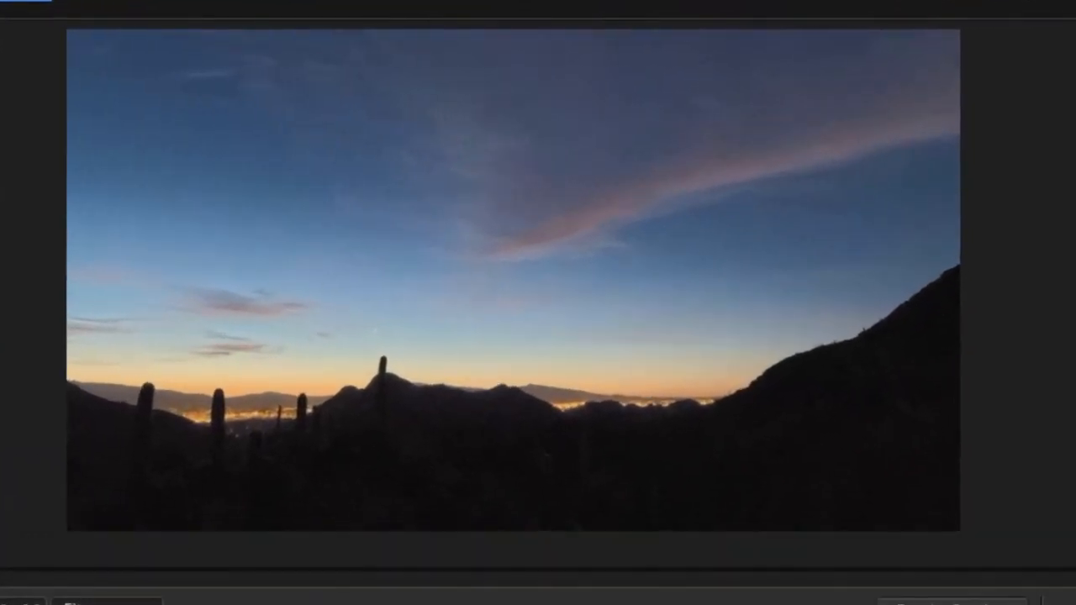